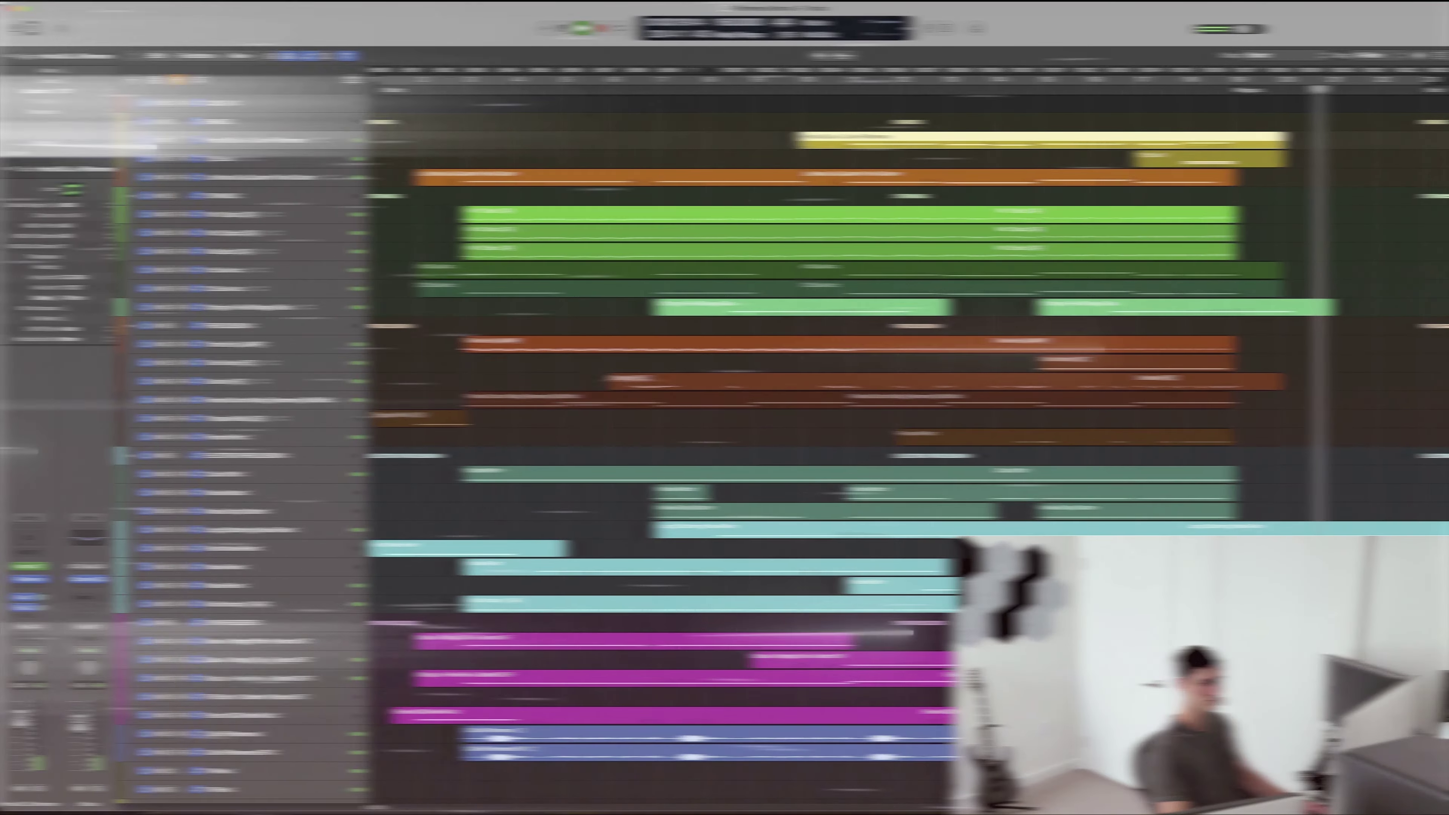
Stop playback, solo the Cello Filterverse track, return to bar 3 and open its Filterverse plugin.
{"action": "key", "text": "space"}
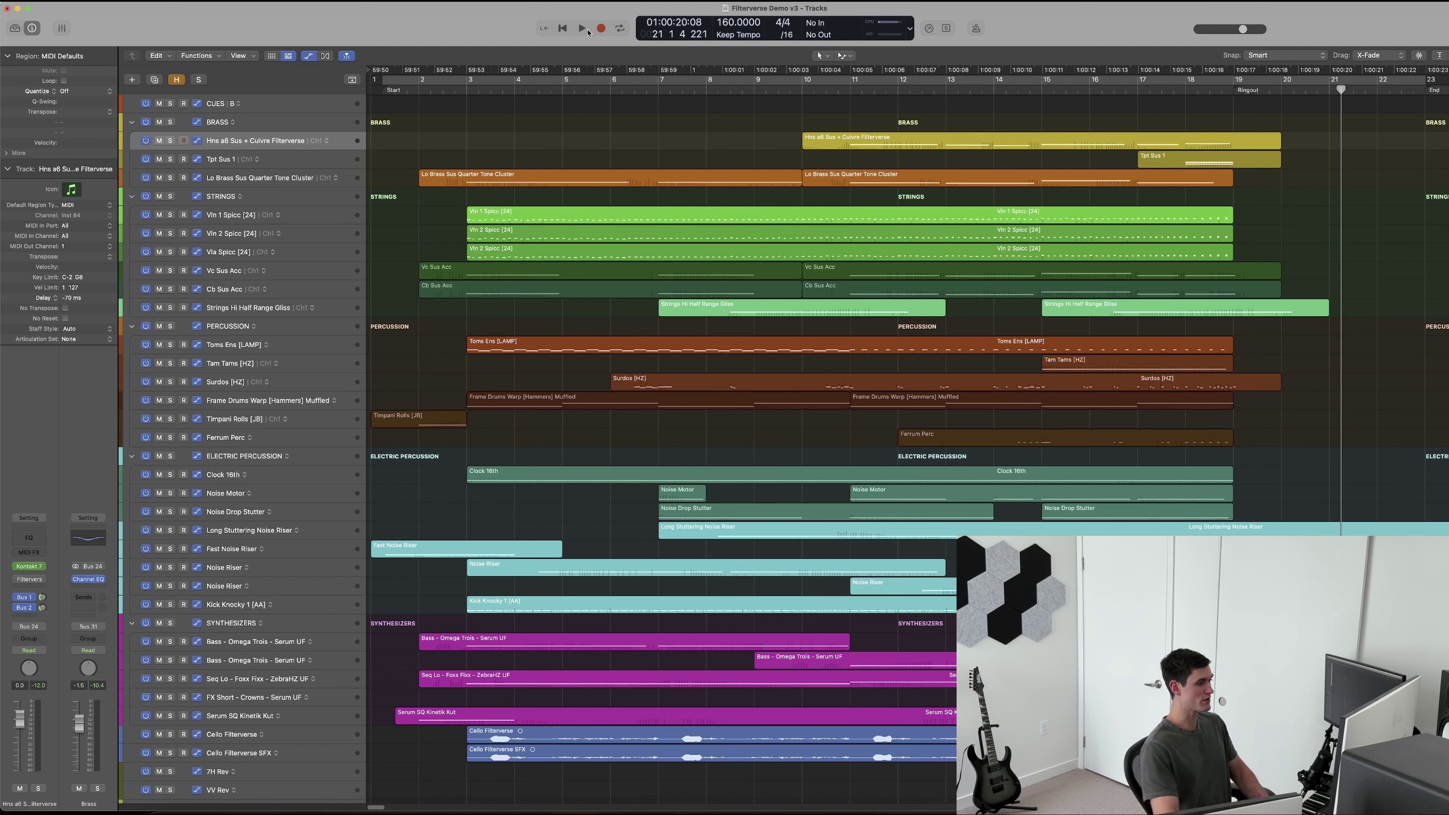
{"action": "left_click", "coordinate": [171, 734]}
{"action": "left_click", "coordinate": [471, 89]}
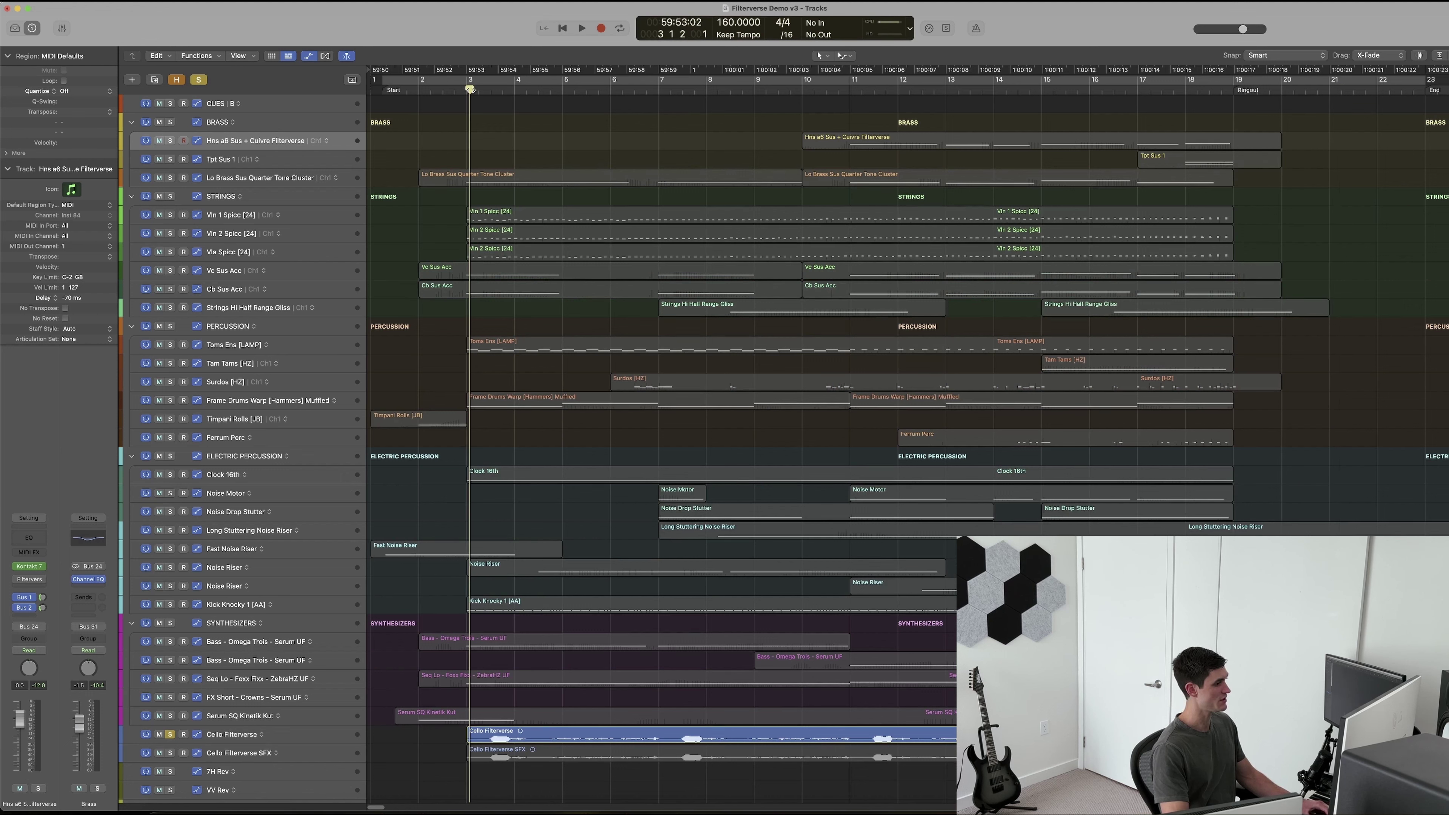
{"action": "left_click", "coordinate": [308, 737]}
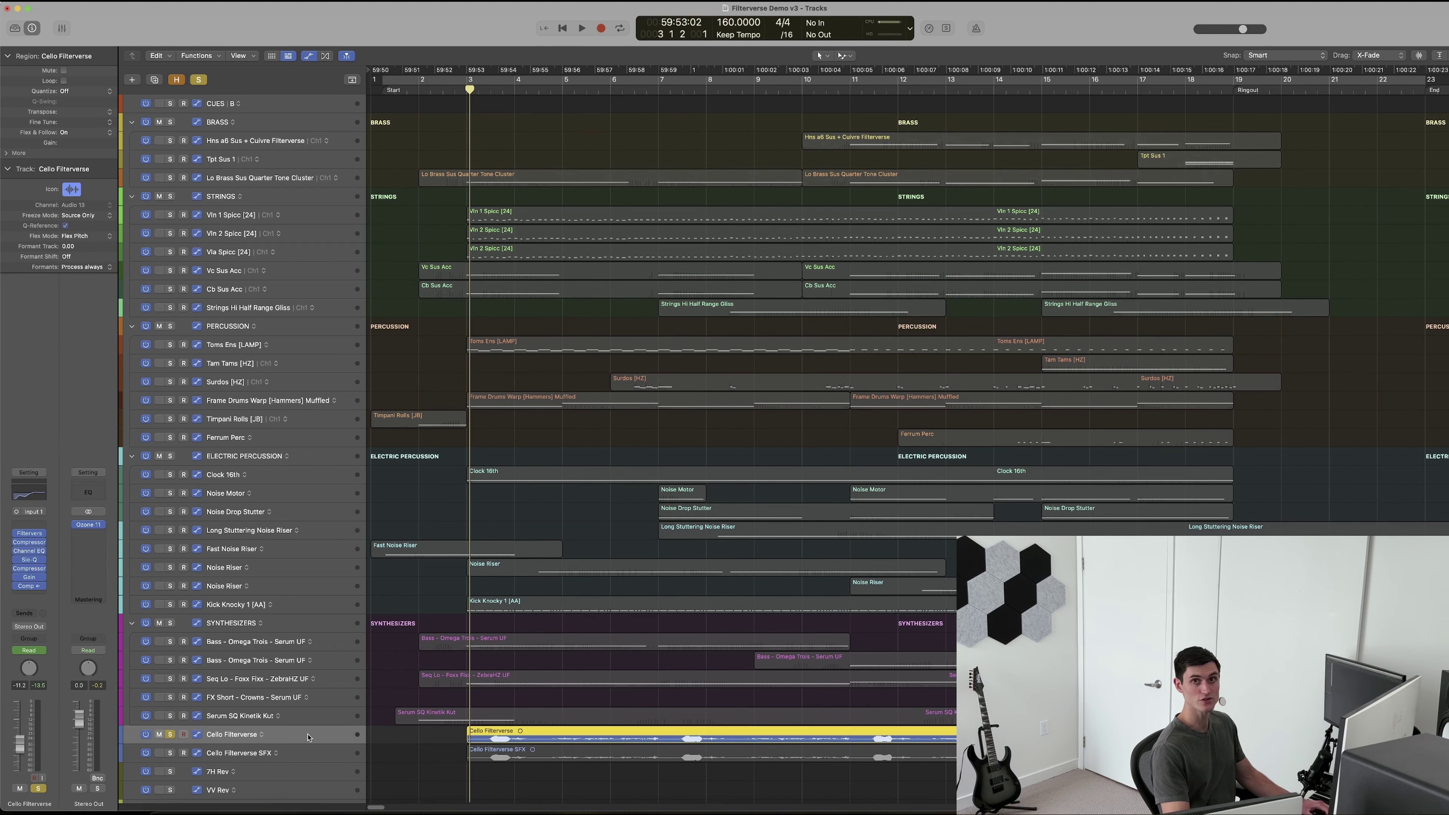
{"action": "left_click", "coordinate": [29, 534]}
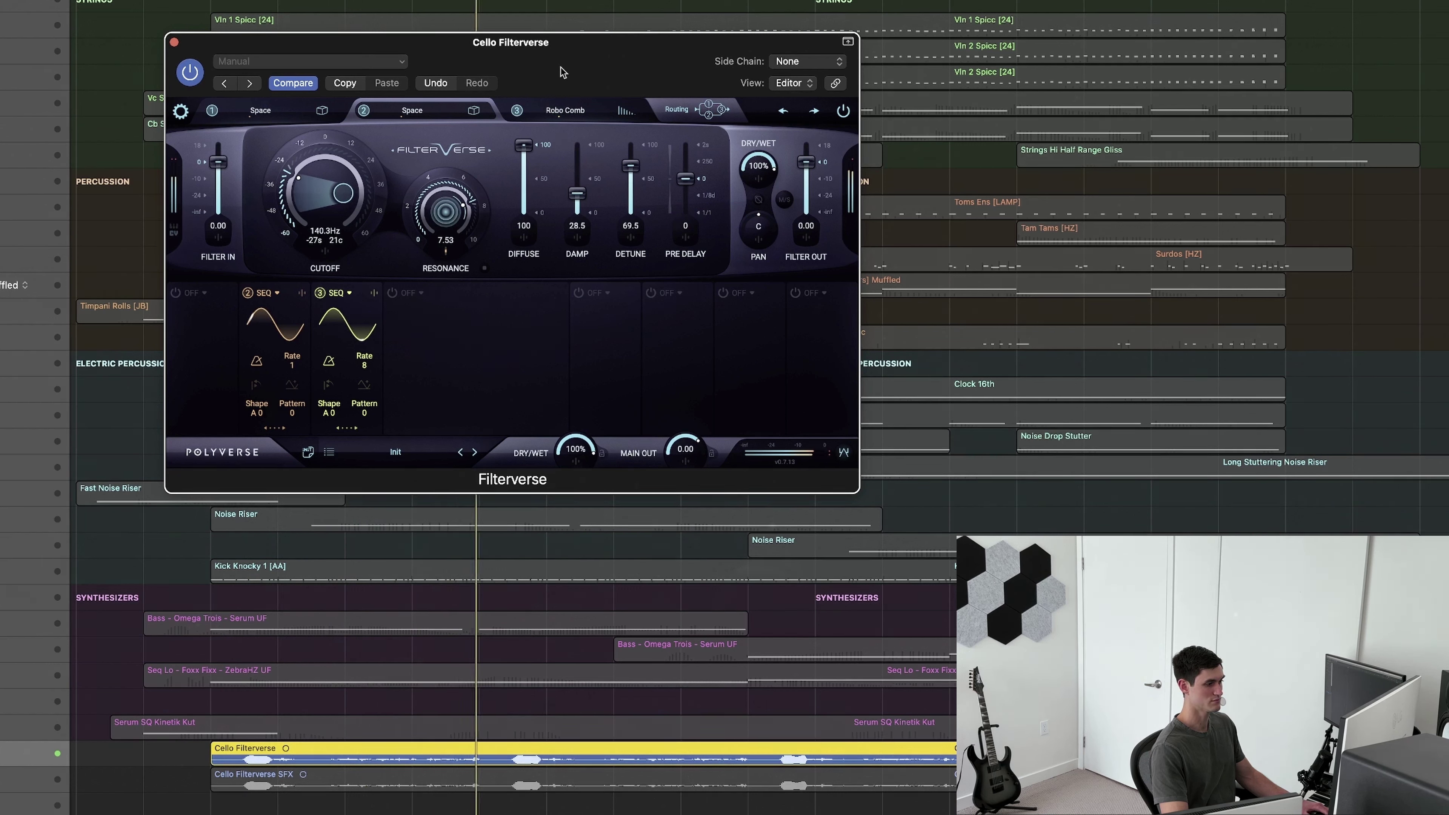
{"action": "left_click", "coordinate": [189, 72]}
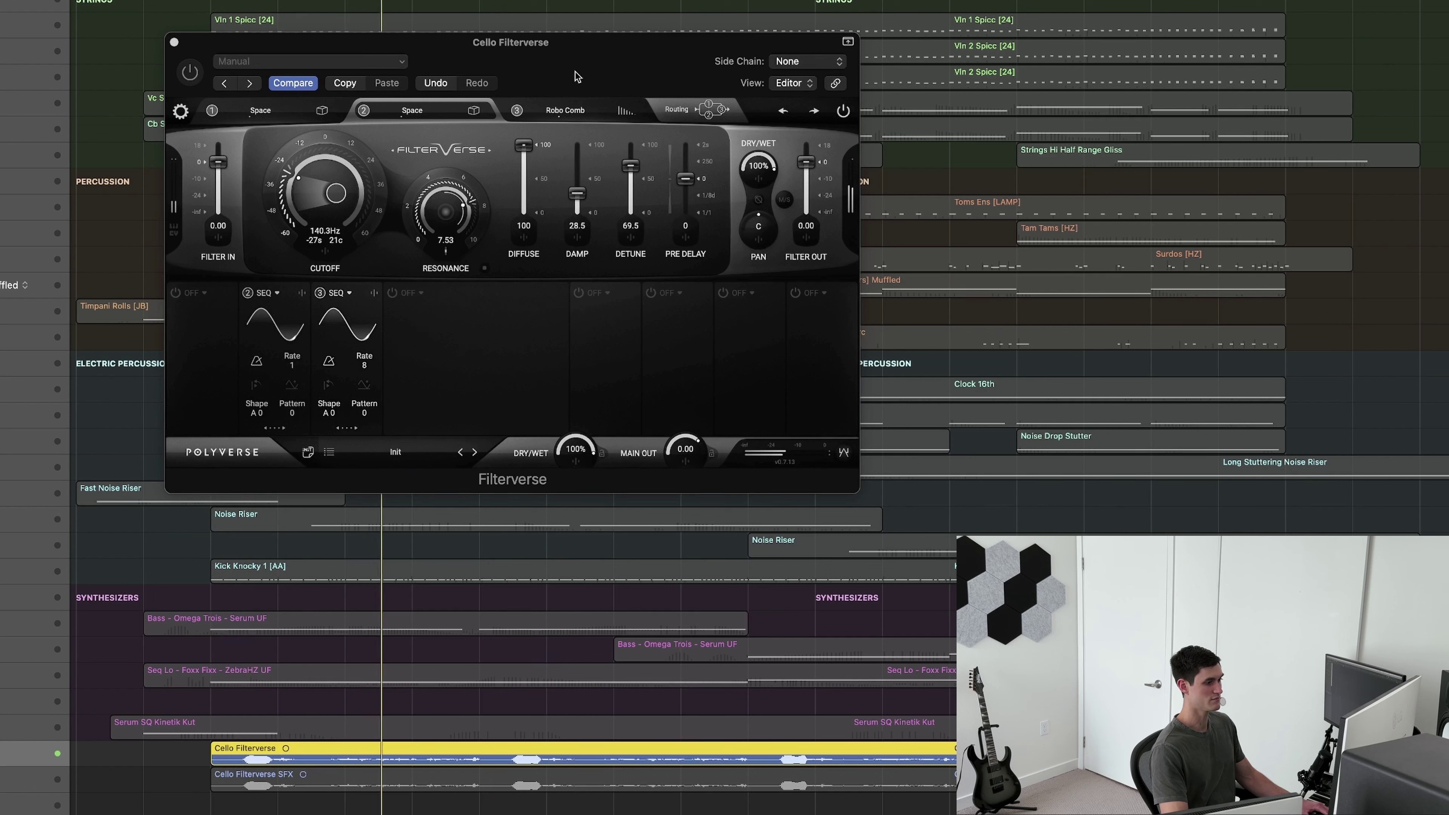
{"action": "left_click", "coordinate": [190, 73]}
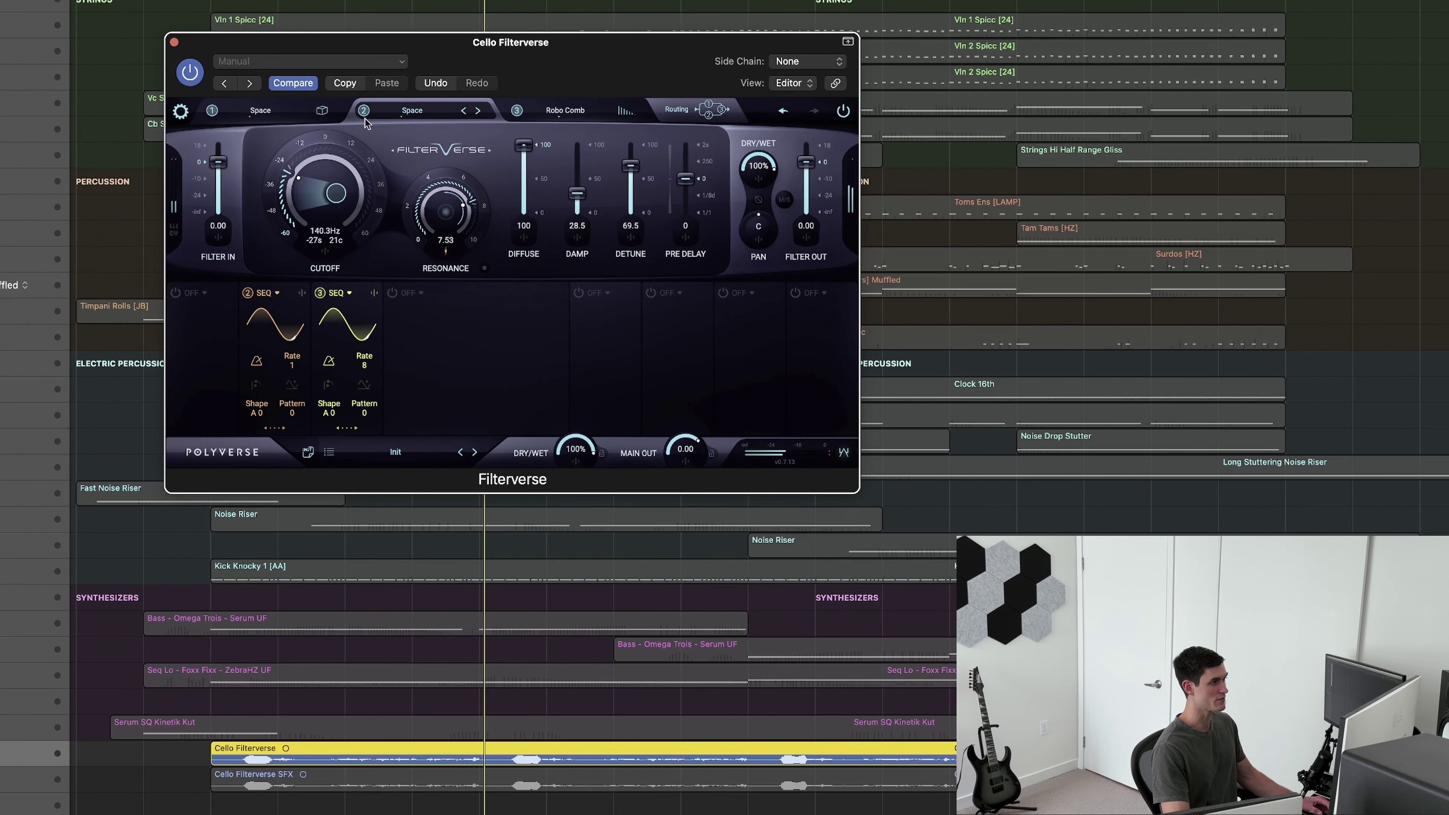
{"action": "left_click", "coordinate": [255, 117]}
{"action": "left_click", "coordinate": [419, 114]}
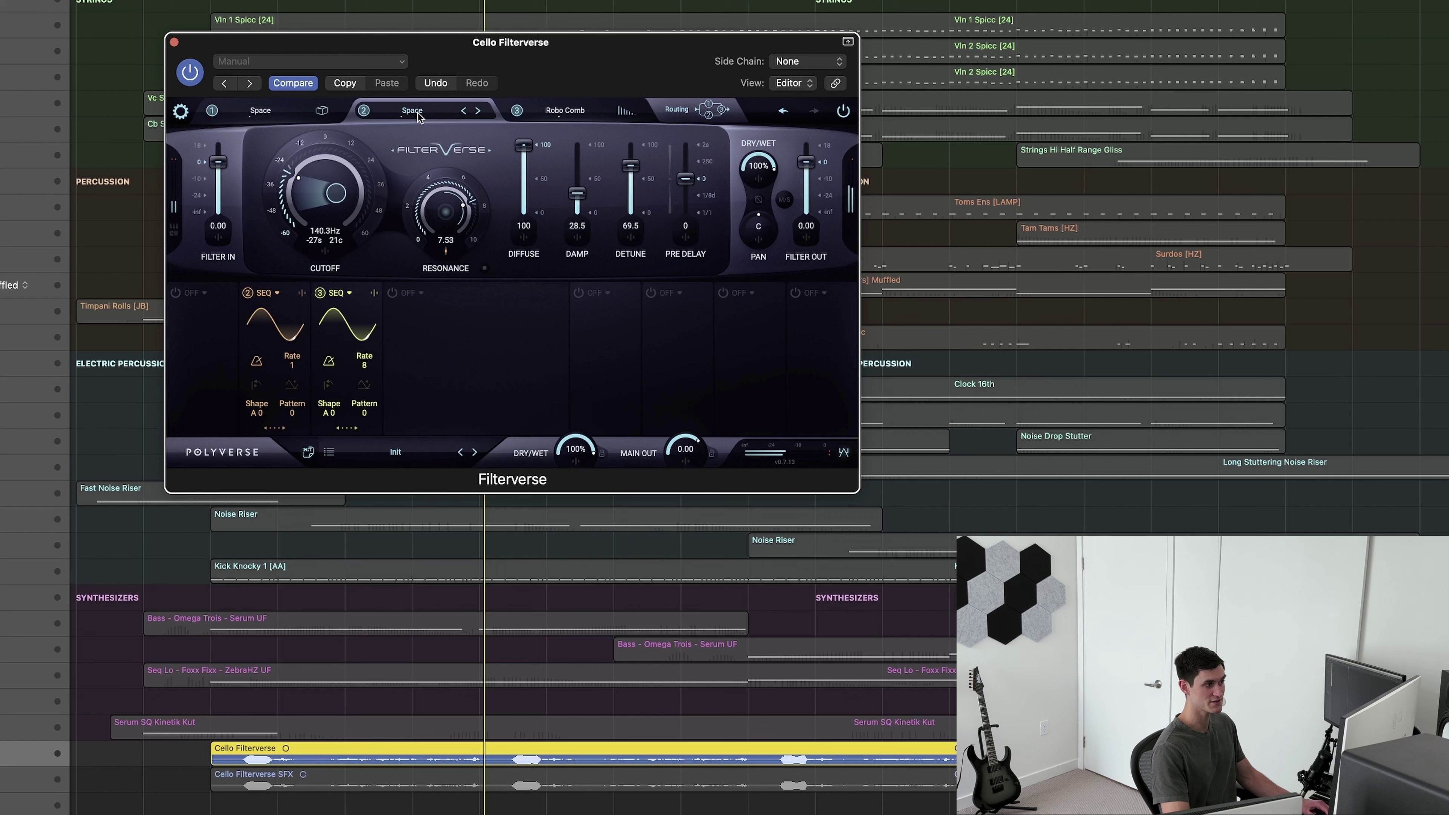
{"action": "left_click", "coordinate": [582, 109]}
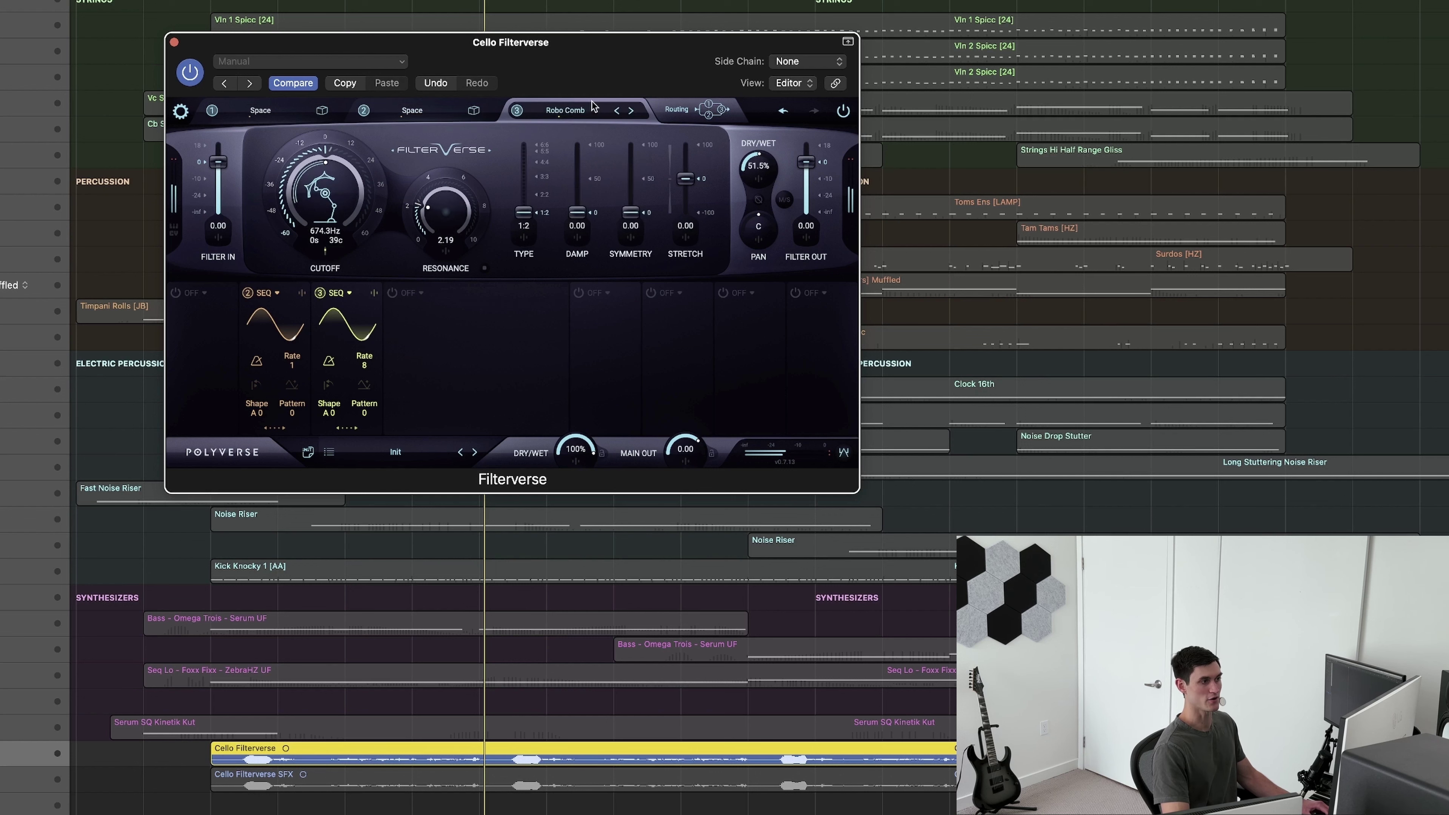
{"action": "left_click", "coordinate": [274, 115]}
{"action": "left_click", "coordinate": [399, 116]}
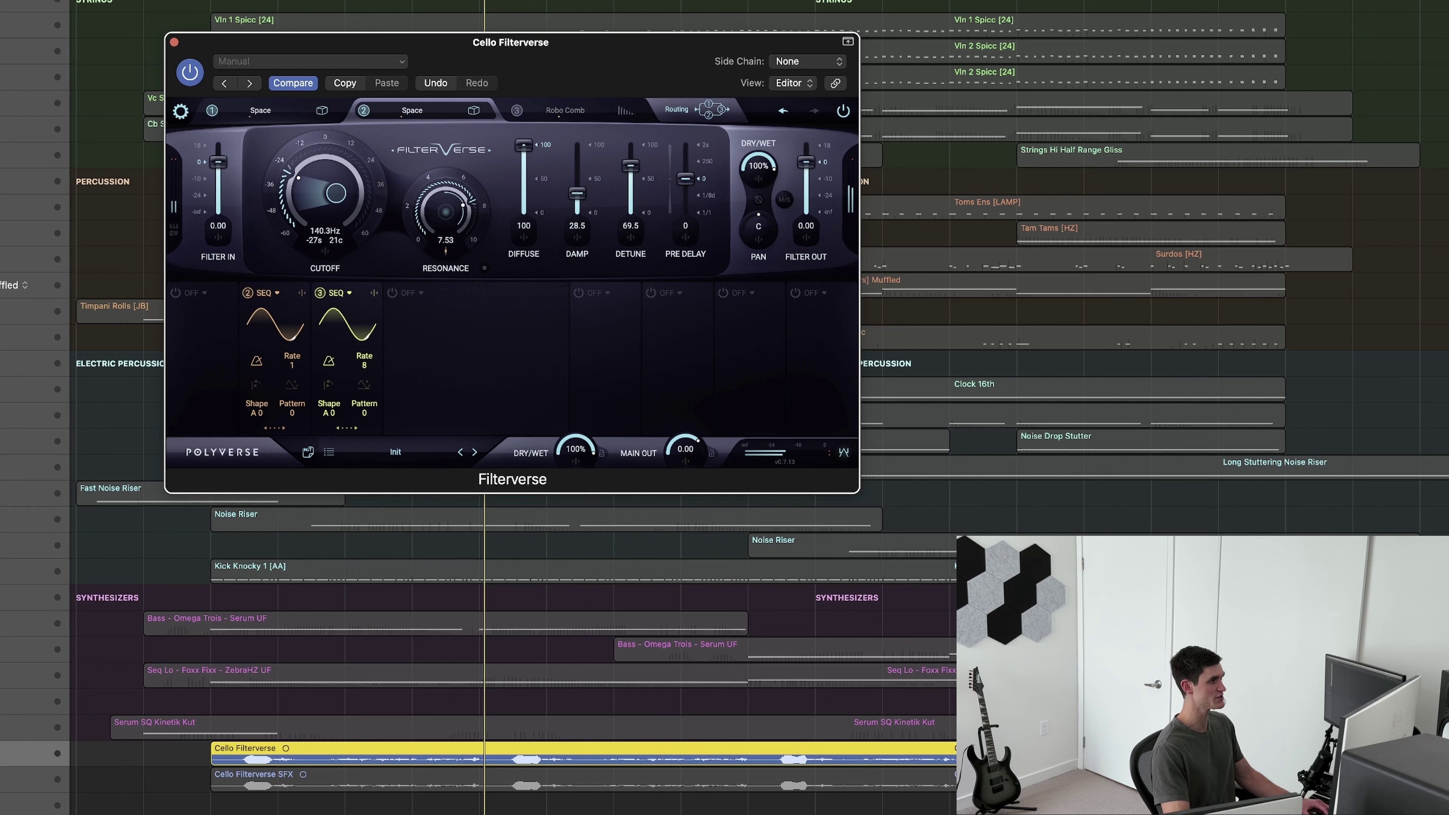
Stop playback and display the cello's Robo Comb filter settings in the Filterverse window.
{"action": "key", "text": "space"}
{"action": "key", "text": "space"}
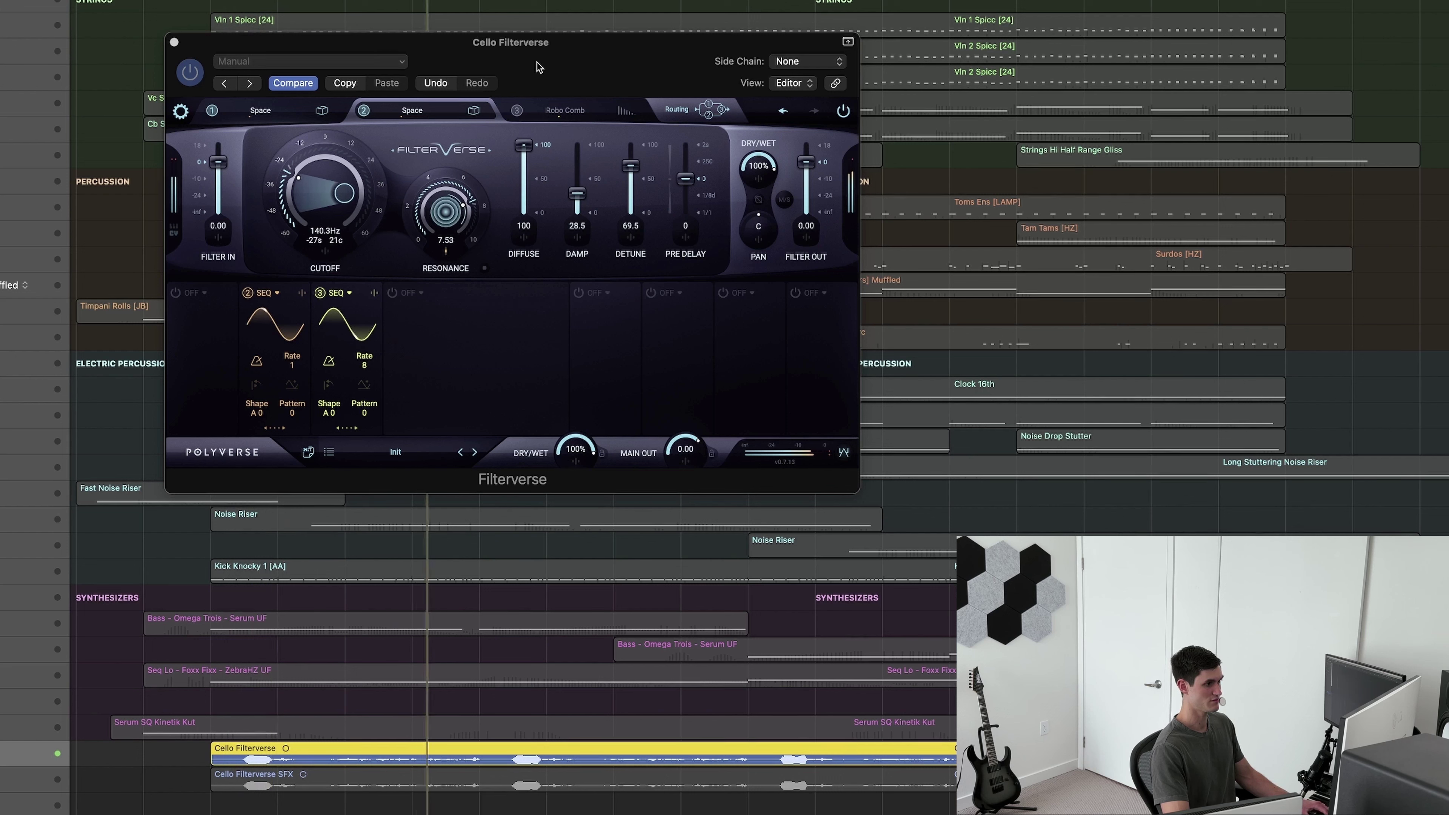
{"action": "left_click", "coordinate": [517, 112]}
{"action": "left_click", "coordinate": [559, 115]}
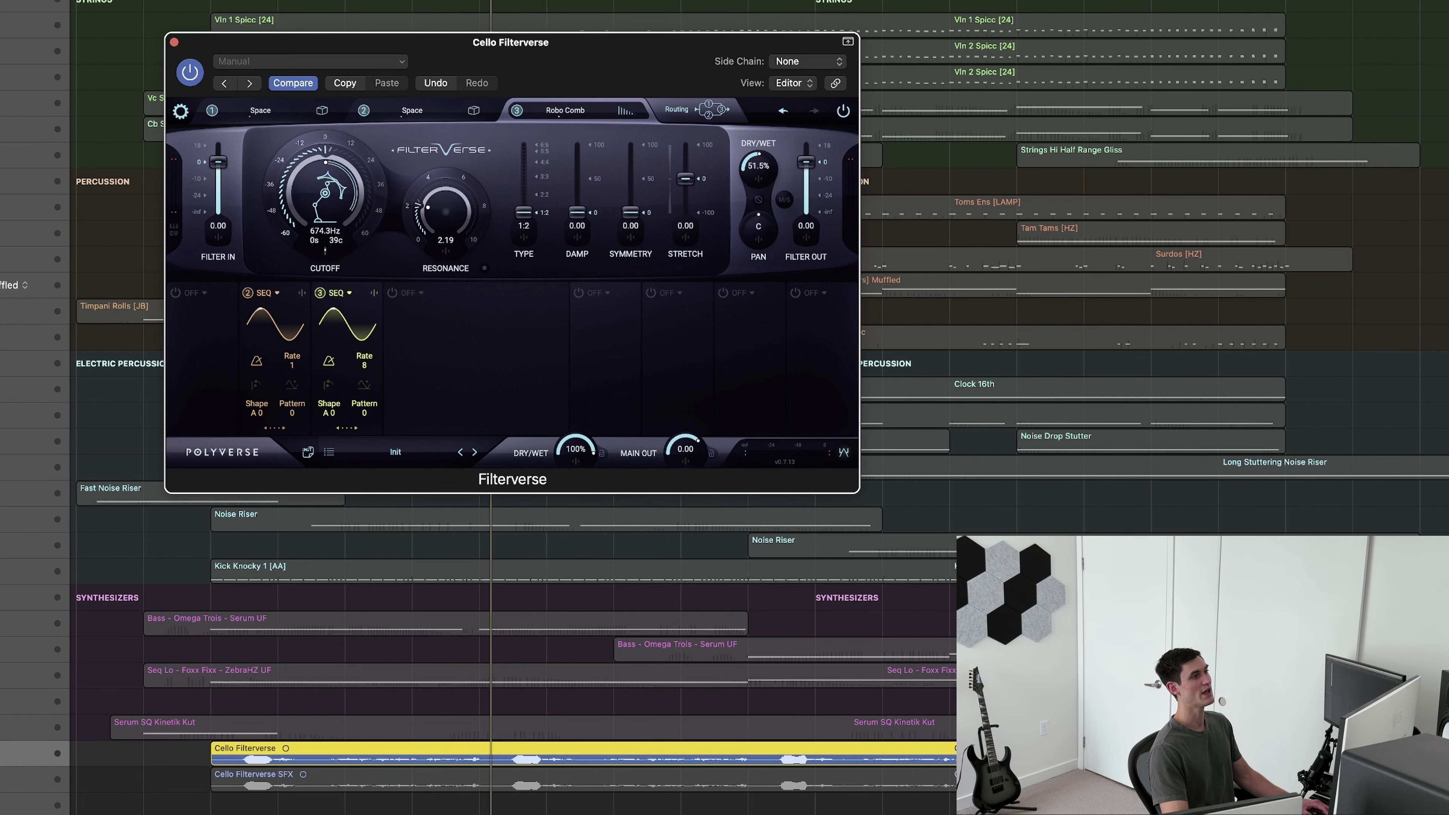
{"action": "key", "text": "space"}
{"action": "key", "text": "space"}
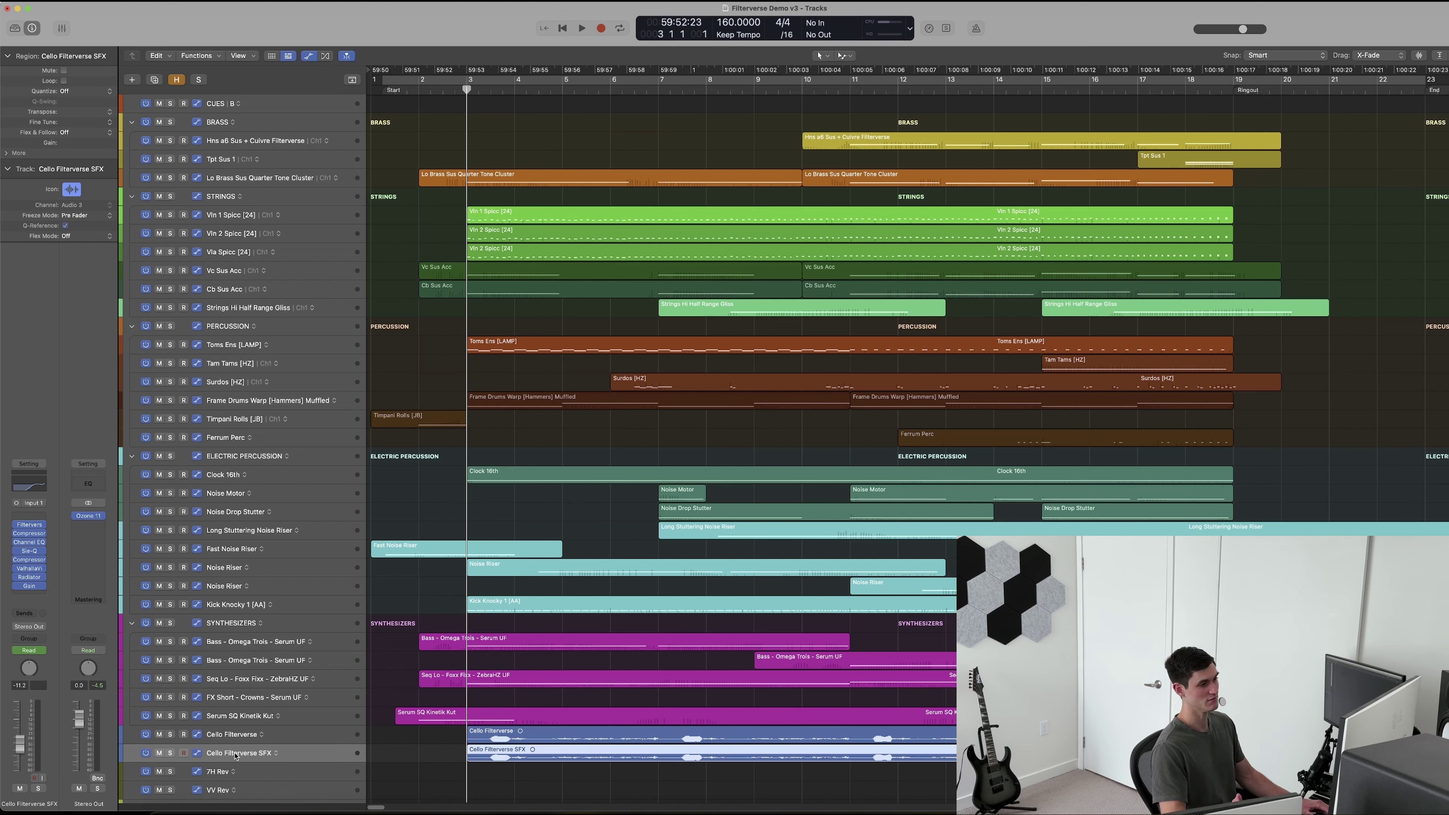
Solo the Cello Filterverse SFX track and audition it briefly.
{"action": "left_click", "coordinate": [170, 754]}
{"action": "key", "text": "space"}
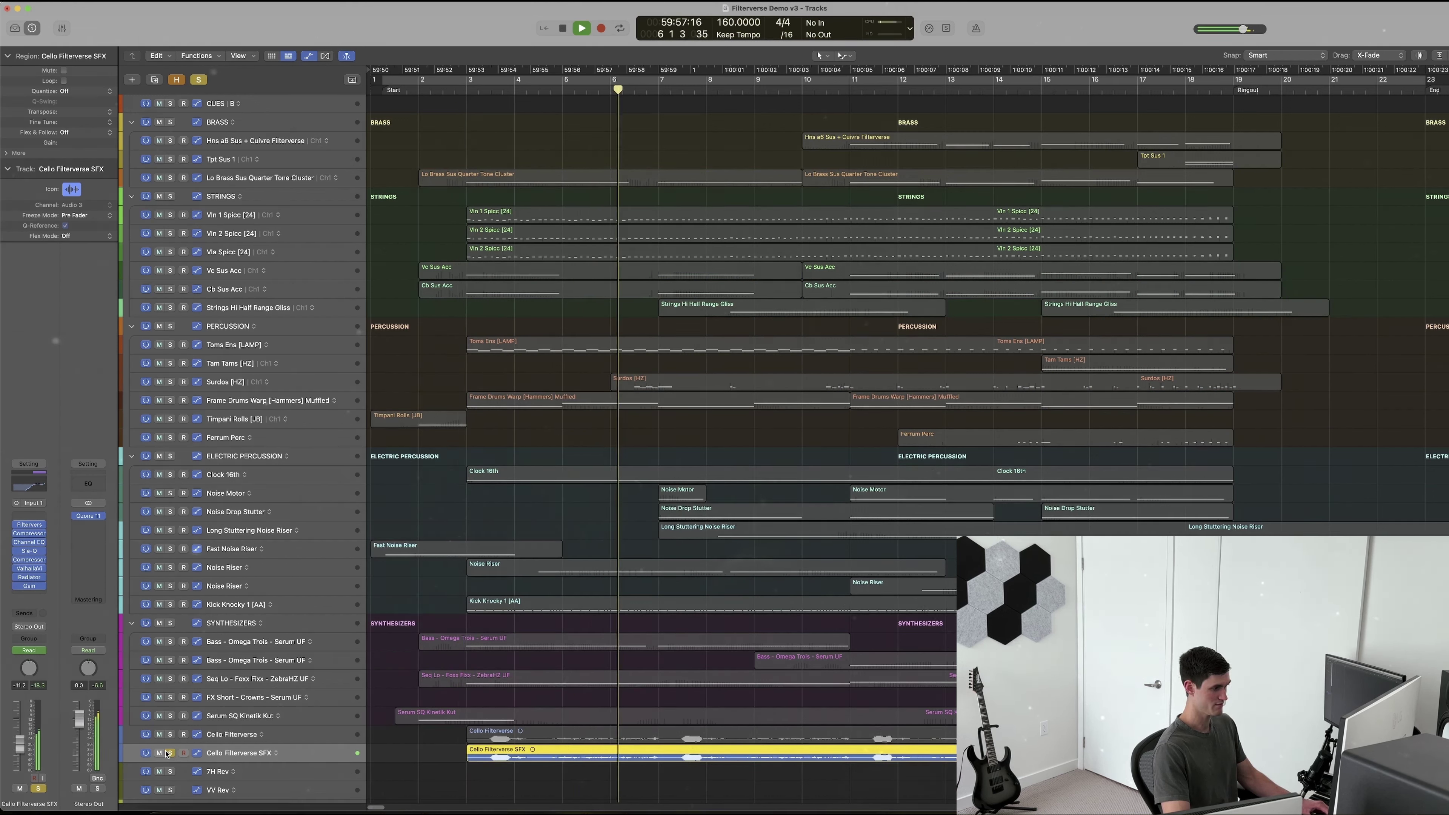
{"action": "key", "text": "space"}
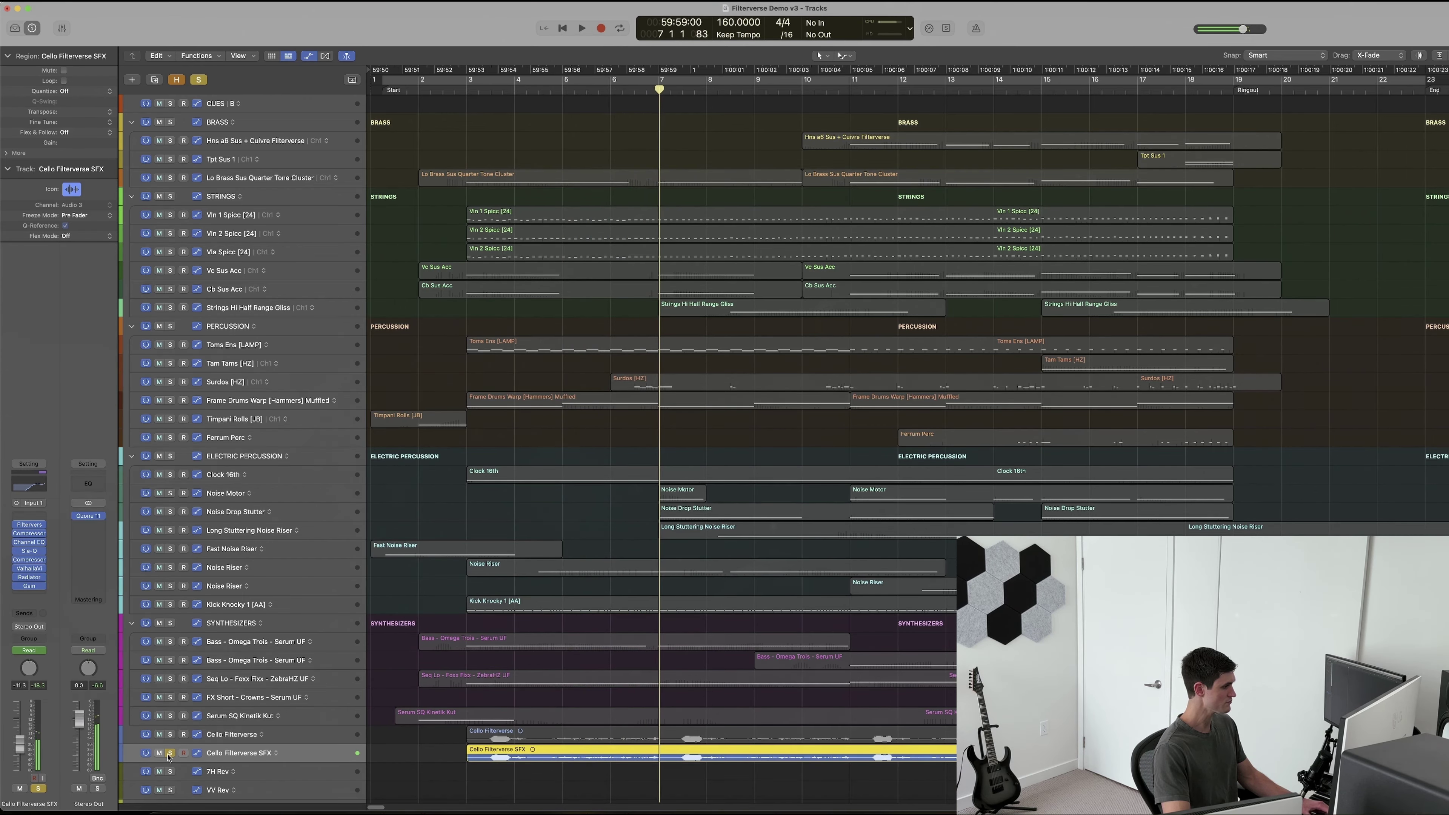
Open the SFX track's Filterverse plugin, switch the effect on and lower its window.
{"action": "left_click", "coordinate": [169, 753]}
{"action": "left_click", "coordinate": [29, 525]}
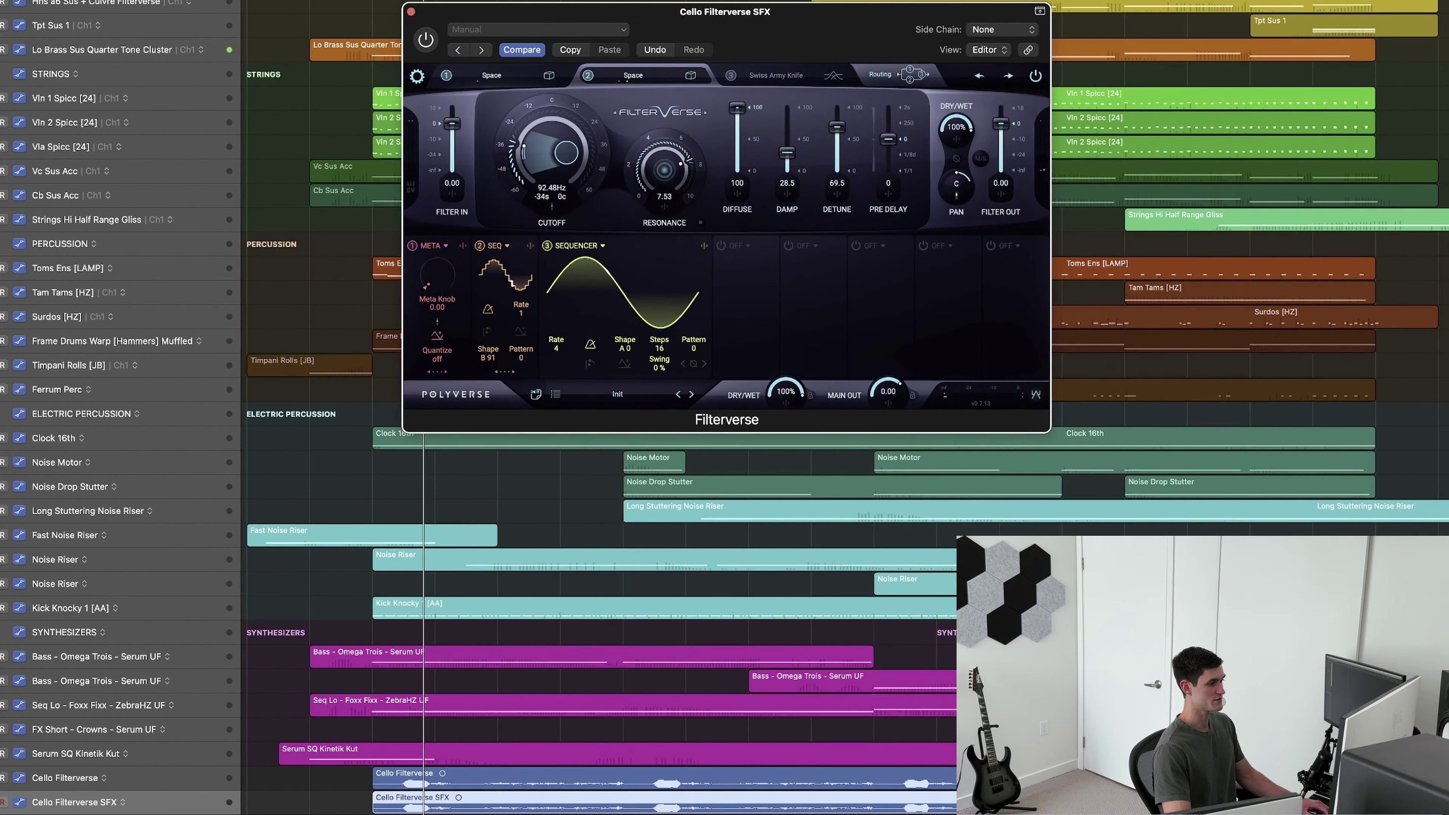
{"action": "key", "text": "ctrl+s"}
{"action": "key", "text": "space"}
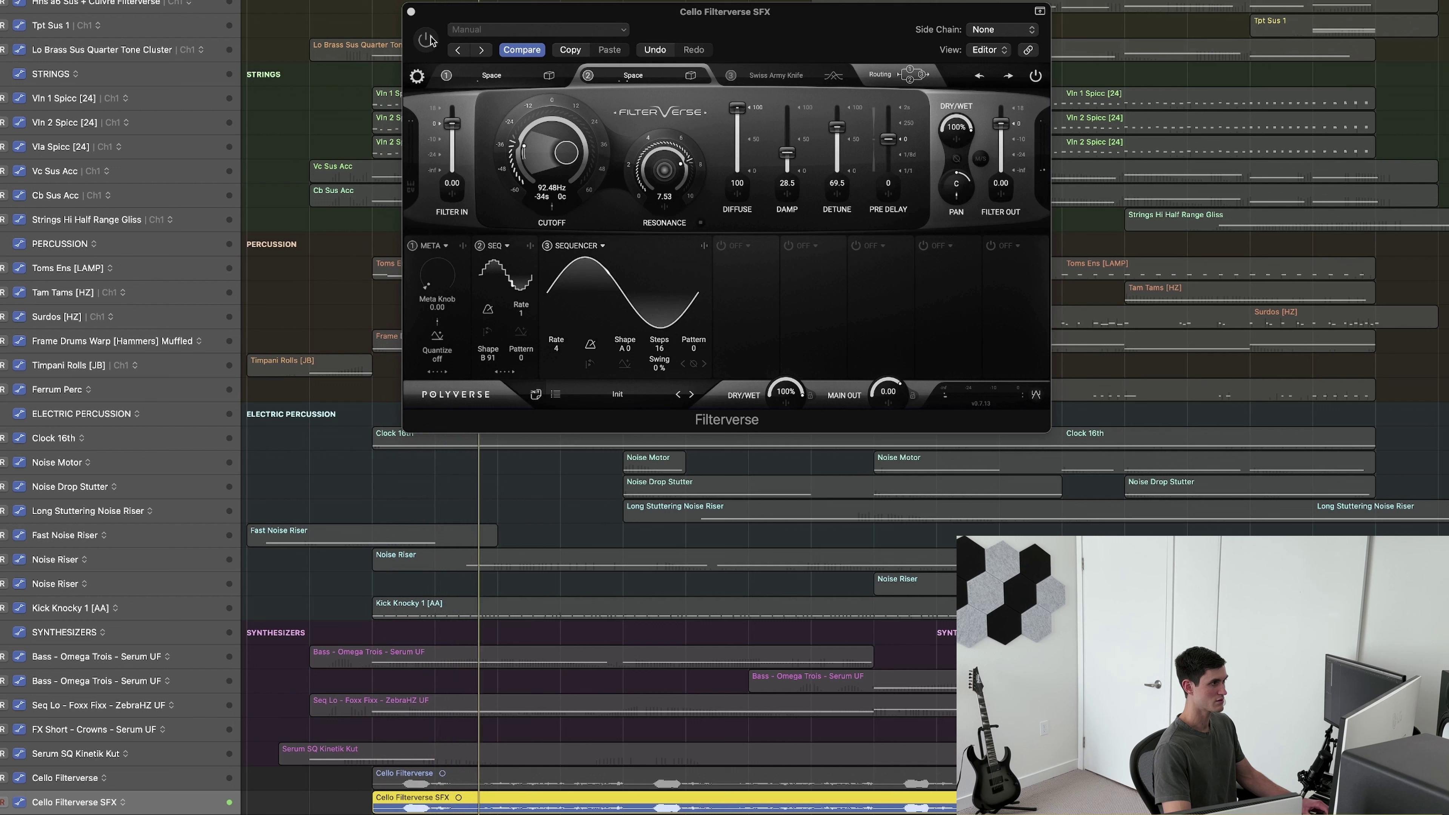
{"action": "left_click", "coordinate": [426, 39]}
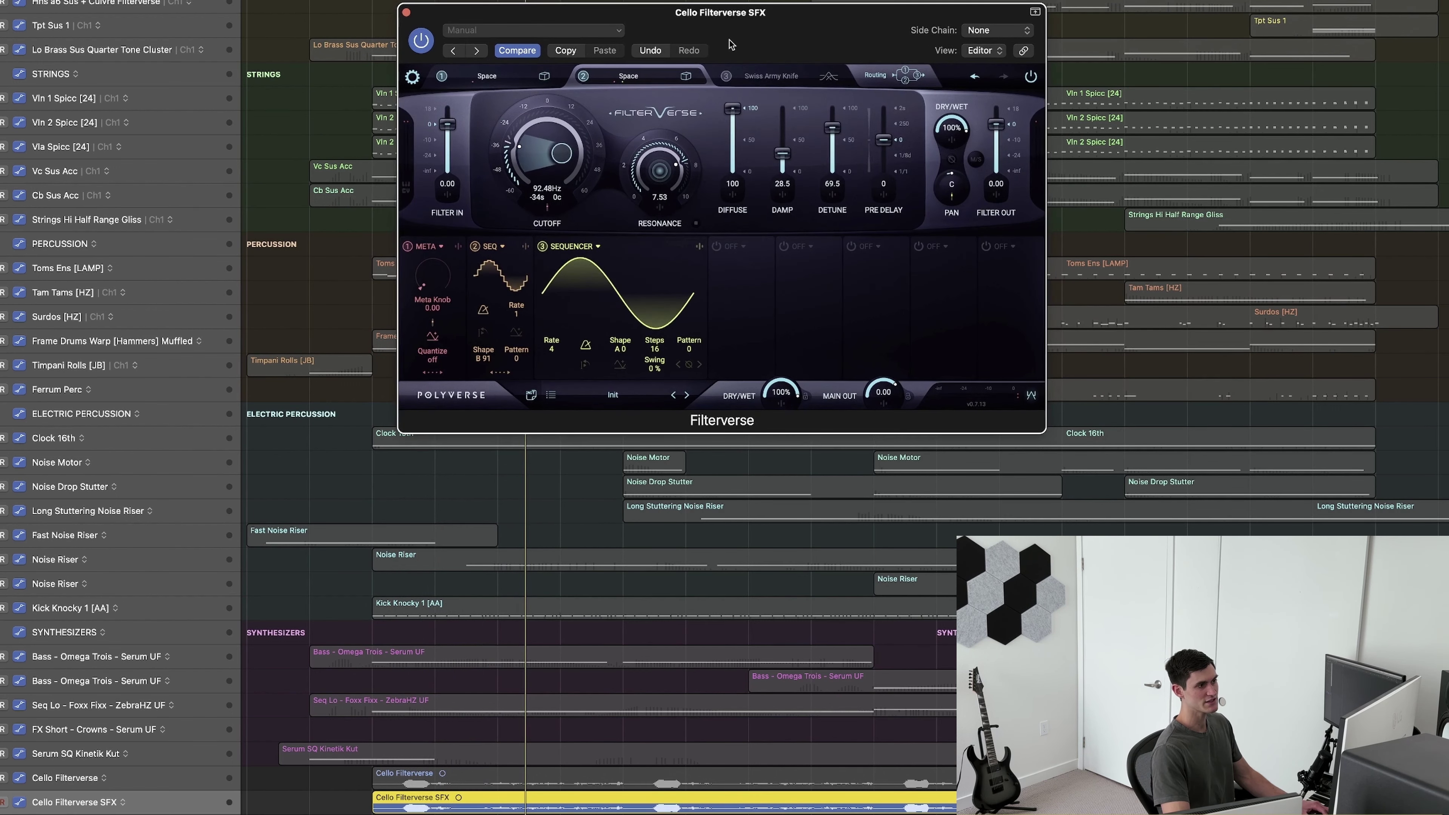
{"action": "left_click_drag", "start_coordinate": [731, 45], "coordinate": [731, 64]}
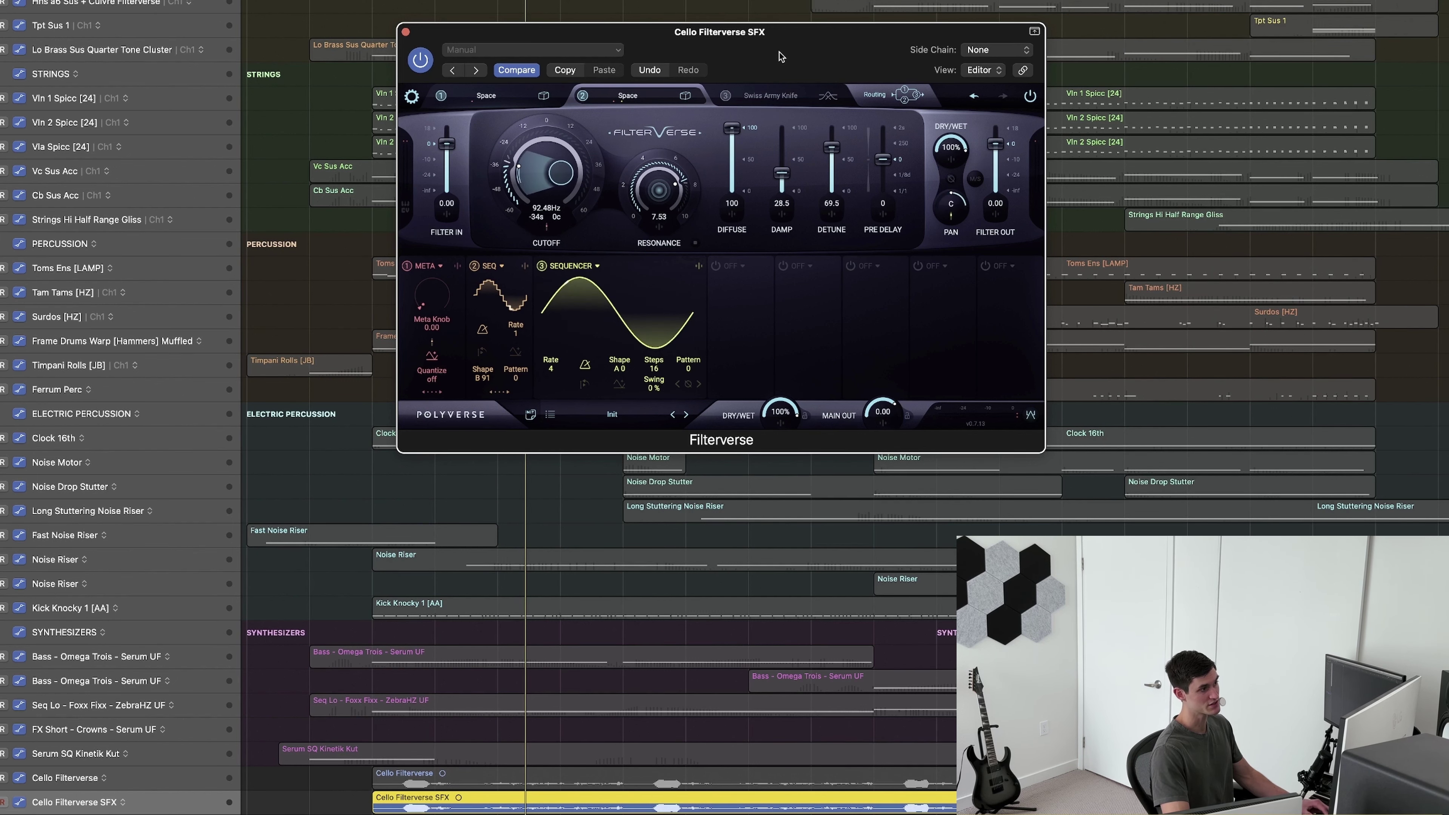
{"action": "left_click_drag", "start_coordinate": [781, 56], "coordinate": [780, 61]}
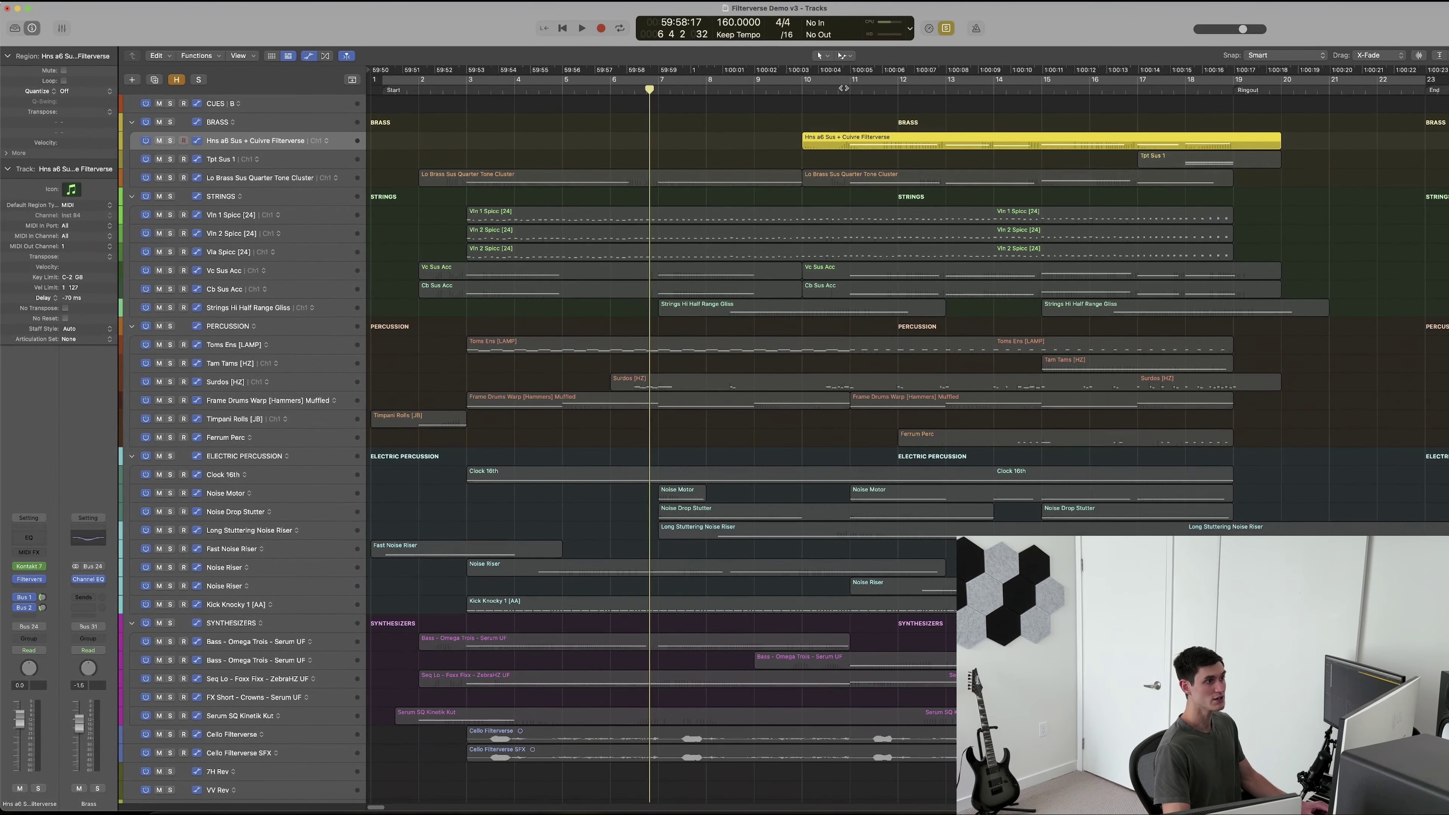
Move the playhead, select the Hns a6 Sus + Cuivre French horn region and stop playback.
{"action": "left_click", "coordinate": [838, 90]}
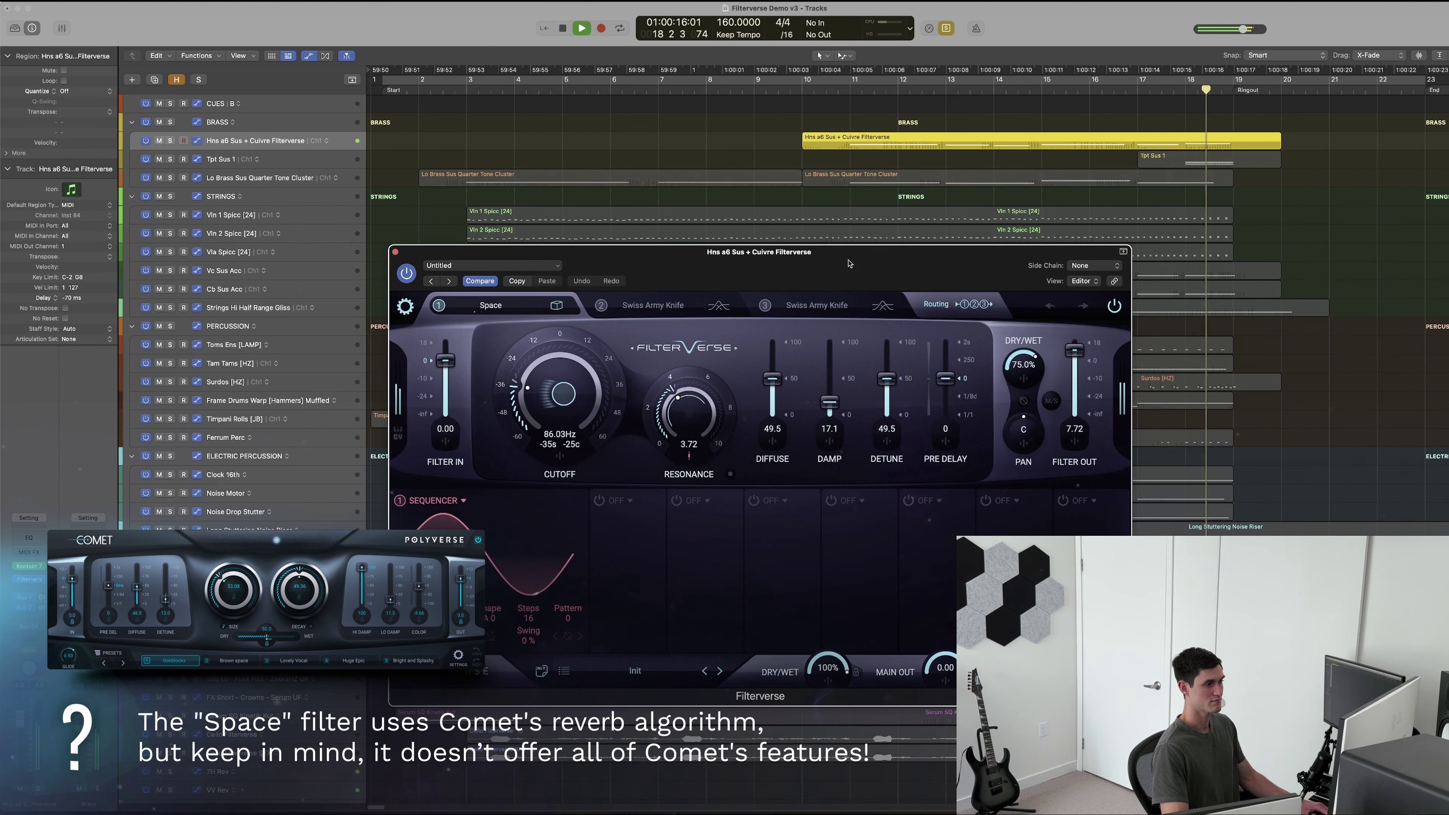
{"action": "left_click", "coordinate": [843, 141]}
{"action": "key", "text": "space"}
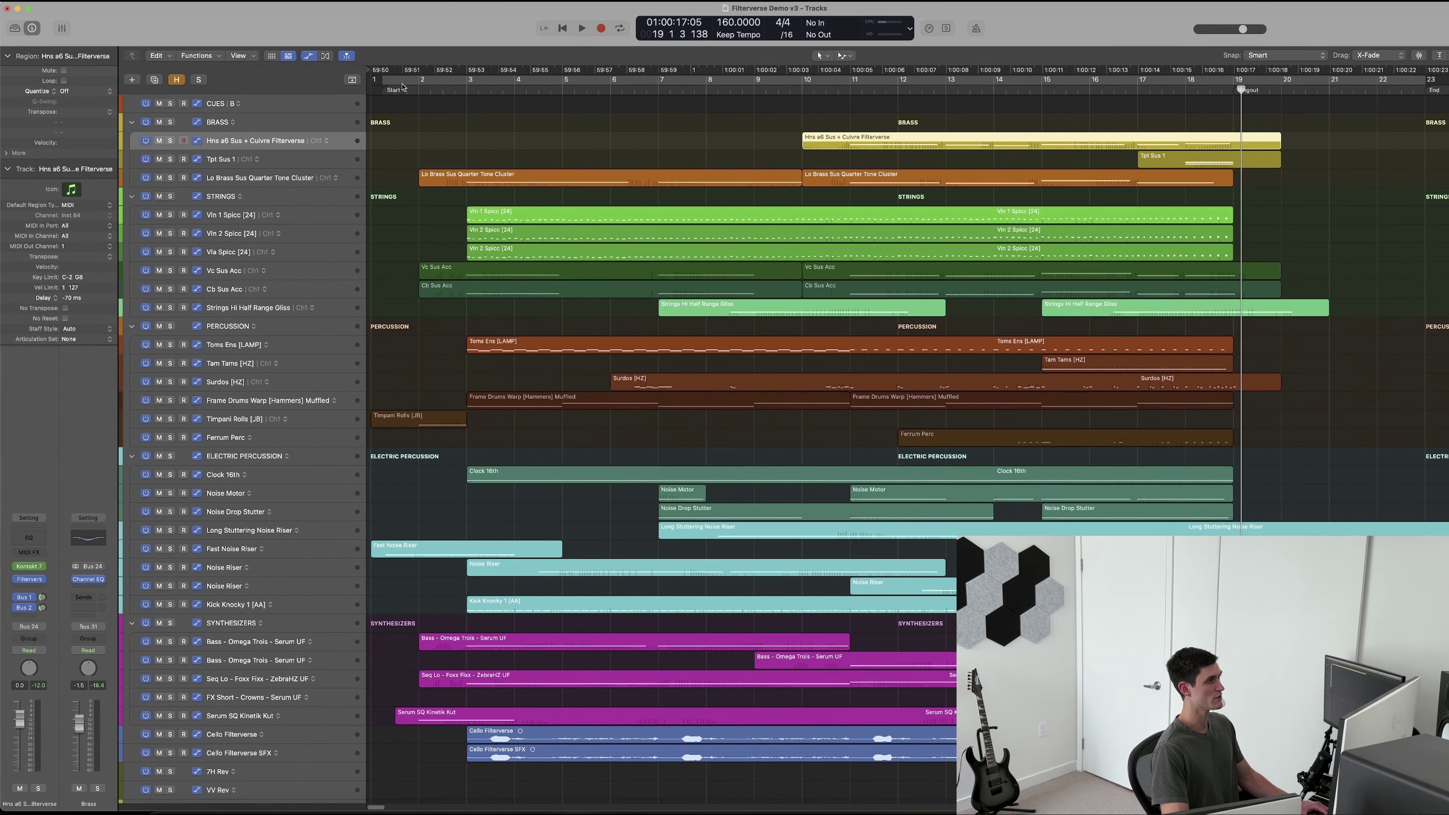
Play the Filterverse Demo v3 cue from its start.
{"action": "left_click", "coordinate": [392, 88]}
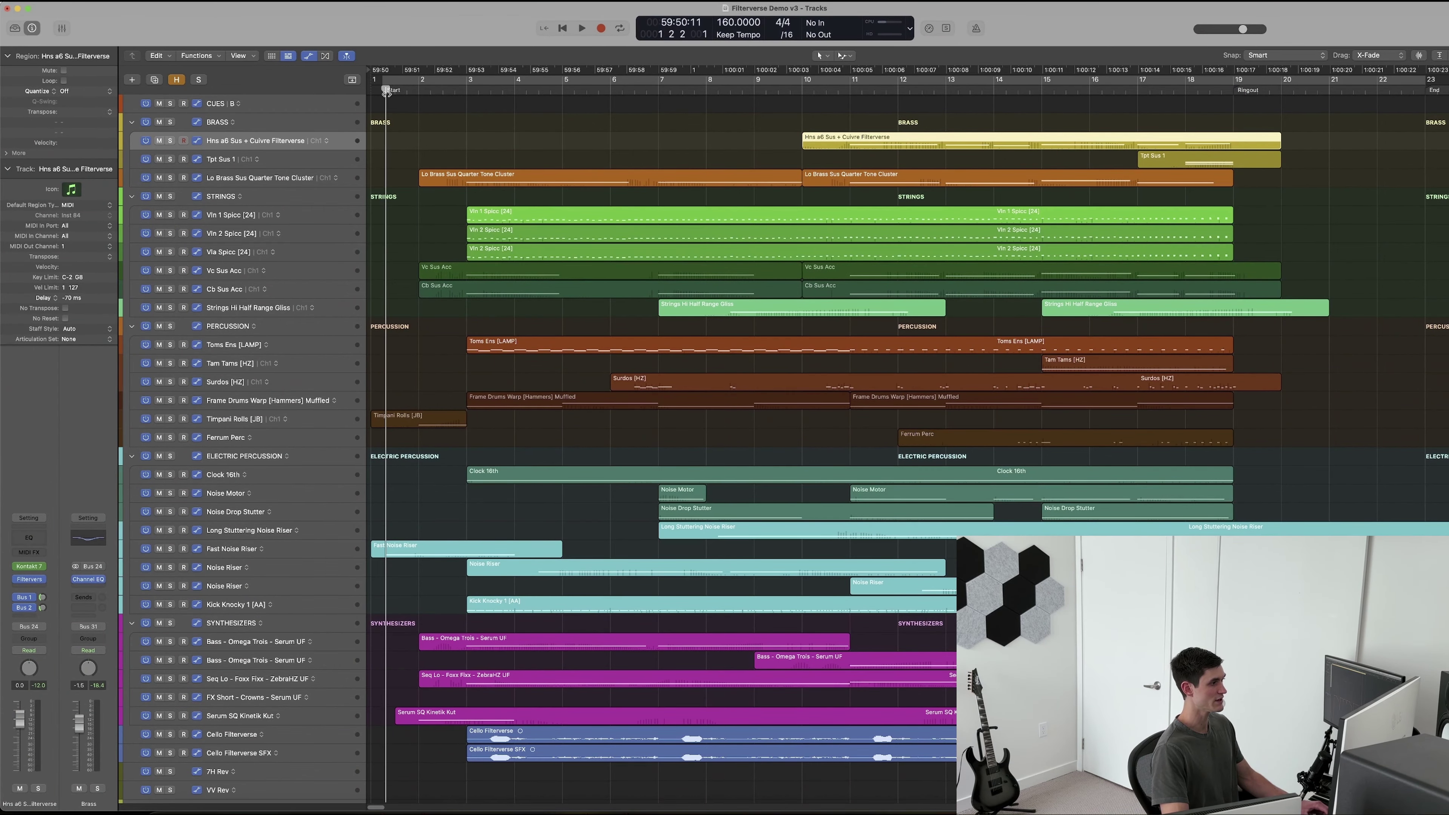
{"action": "key", "text": "space"}
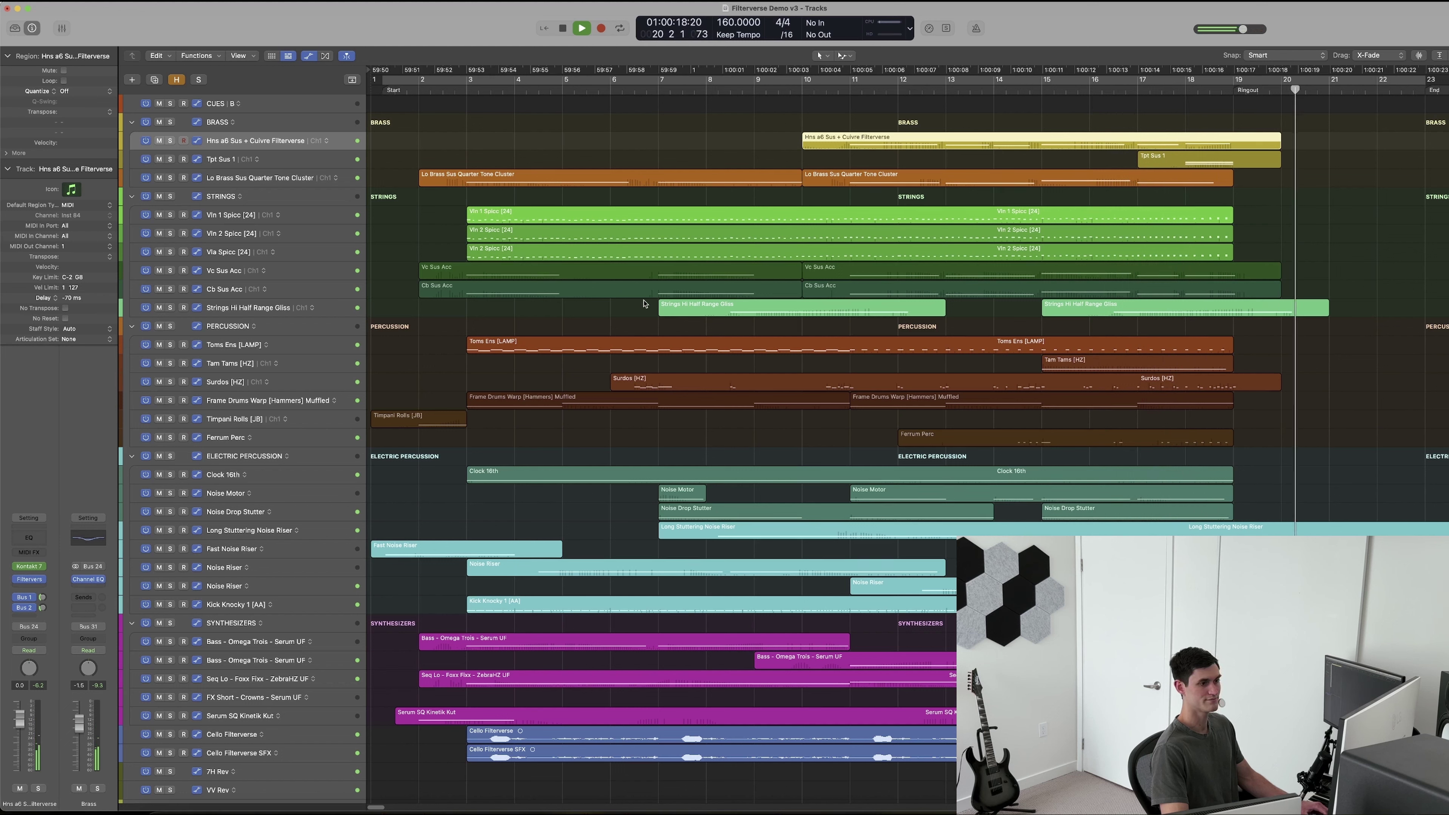
Stop playback of the cue just past bar 20.
{"action": "key", "text": "space"}
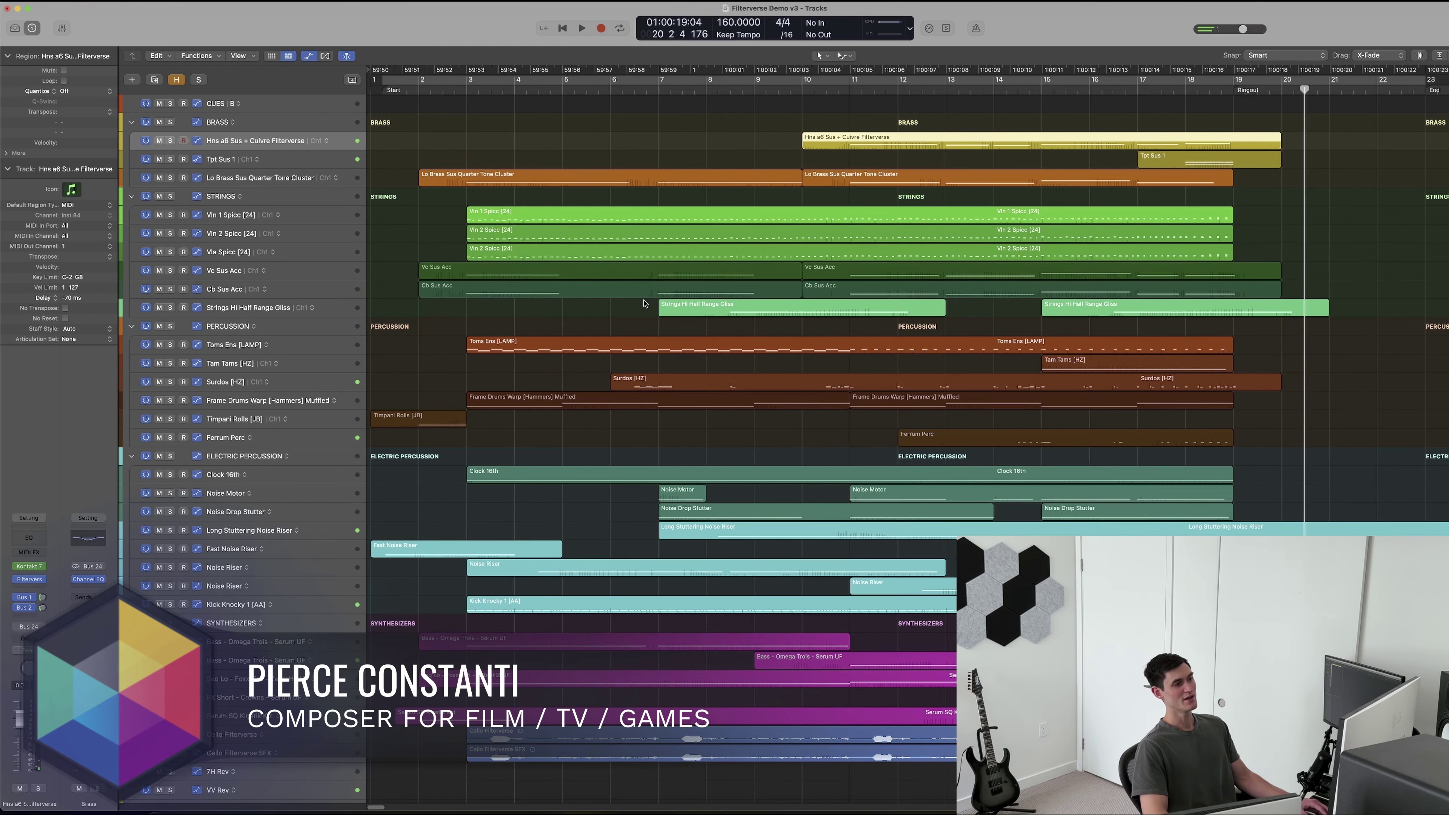